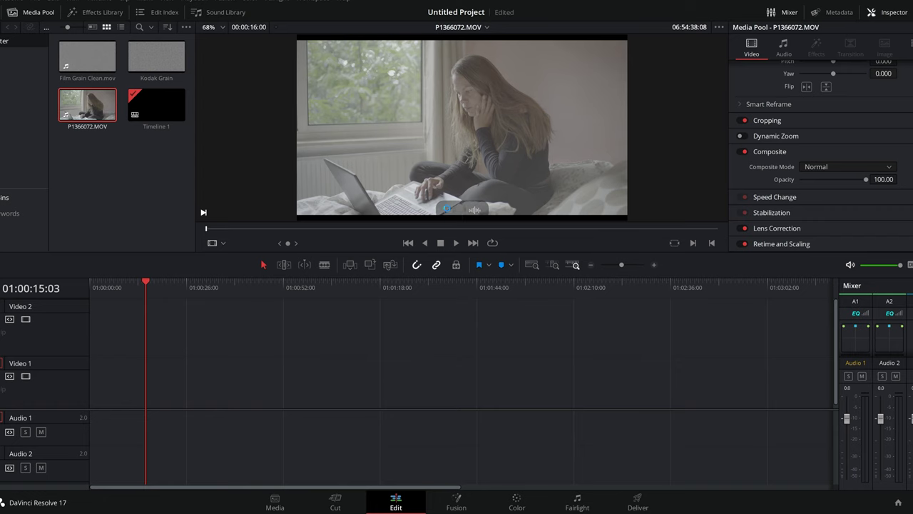
- Drag the P1366072.MOV laptop clip from the viewer onto Video 1 of Timeline 1
left_click_drag(446, 209, 309, 387)
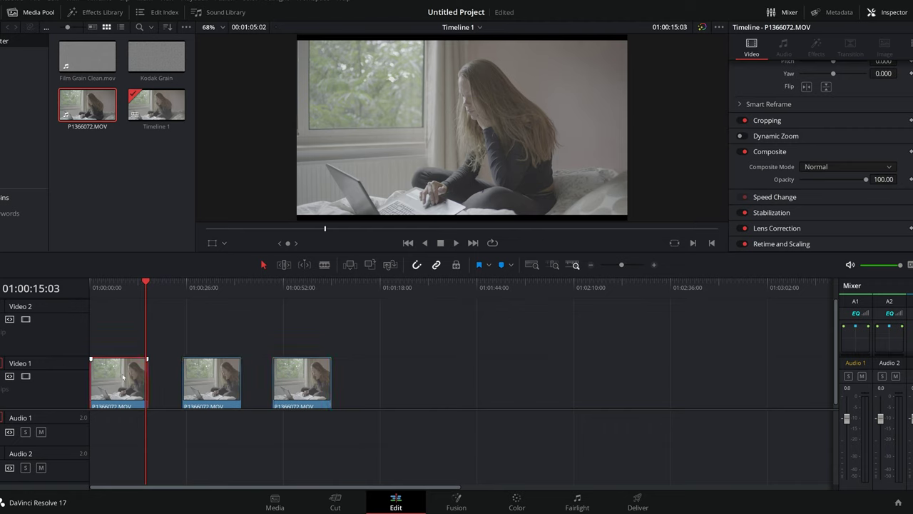
- Select the three laptop clips on Video 1 and zoom them to 1.07
left_click_drag(109, 285, 90, 287)
scroll(409, 53, "down", 2)
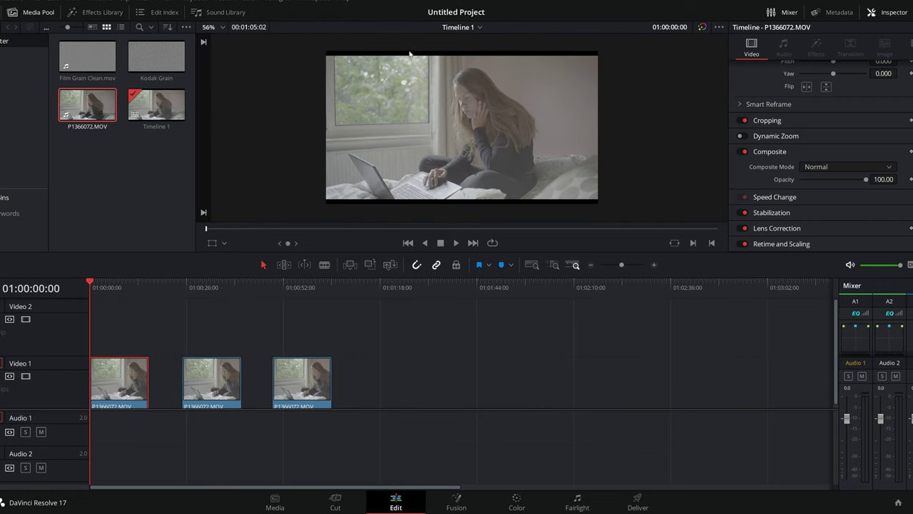
left_click_drag(400, 366, 92, 394)
scroll(836, 145, "up", 3)
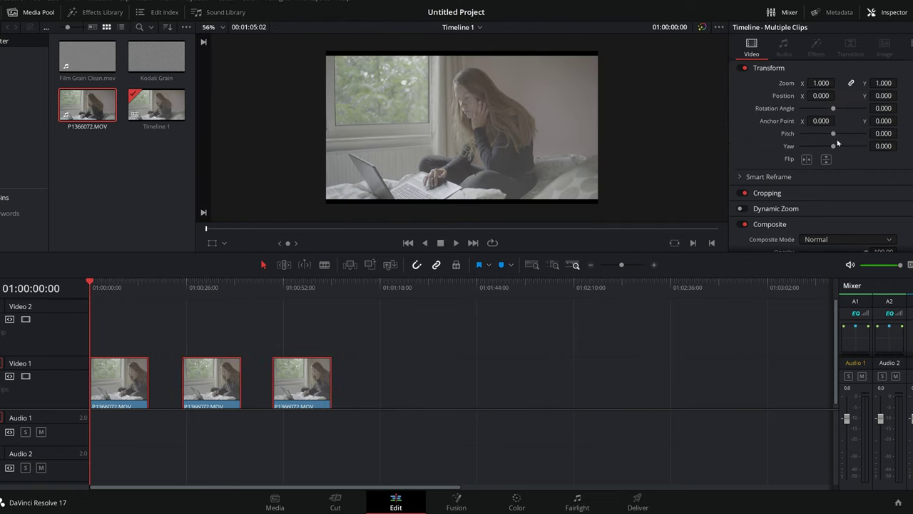
left_click_drag(822, 83, 838, 83)
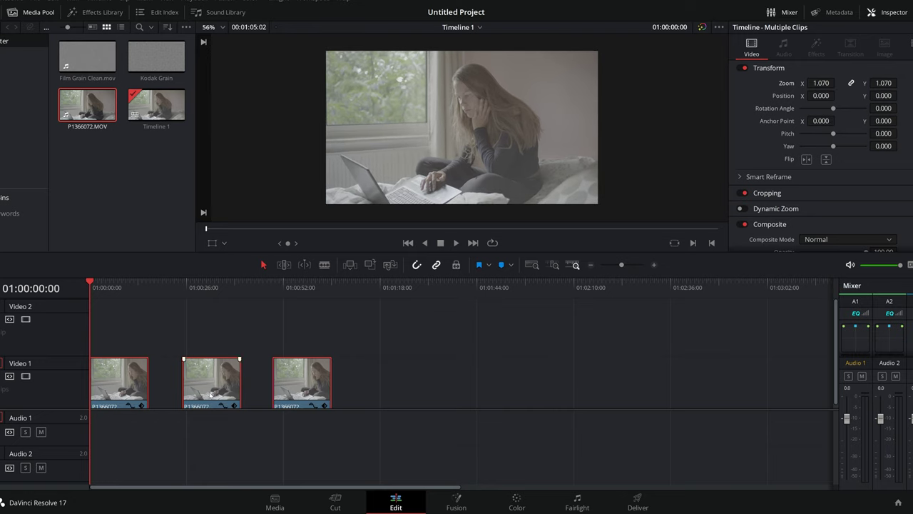
- Place the Kodak Grain clip from the Media Pool on Video 2 at the timeline start
left_click(156, 54)
left_click_drag(155, 54, 96, 326)
left_click(98, 326)
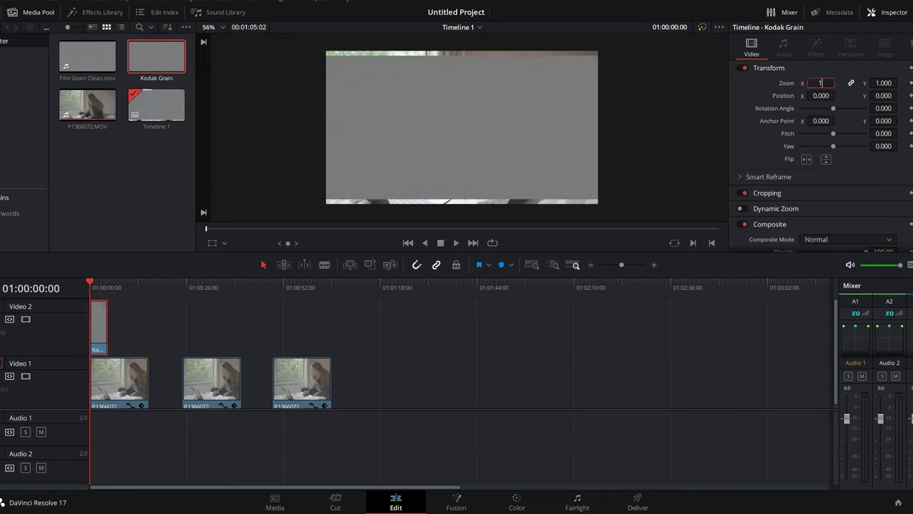
- Zoom the Kodak Grain clip to 1.07, set it to Overlay, and extend it across three clips
key("Return")
scroll(855, 213, "down", 2)
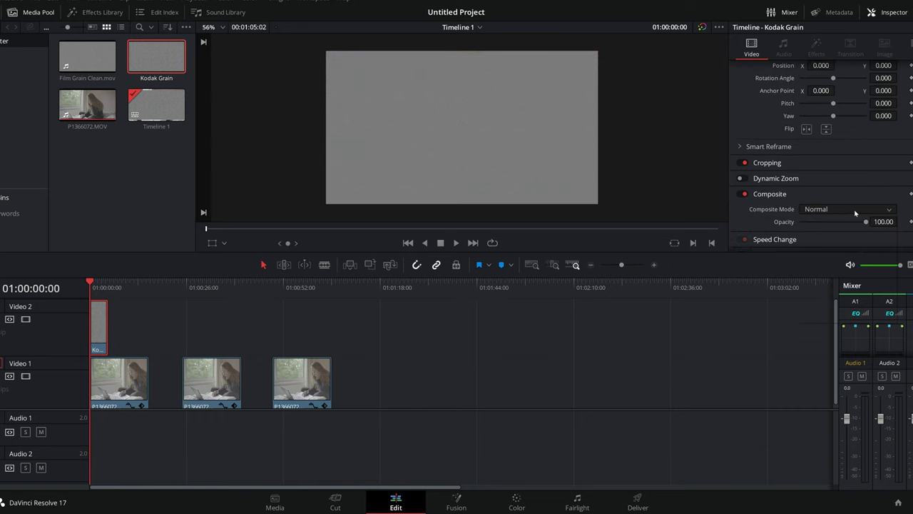
left_click(856, 209)
key("Return")
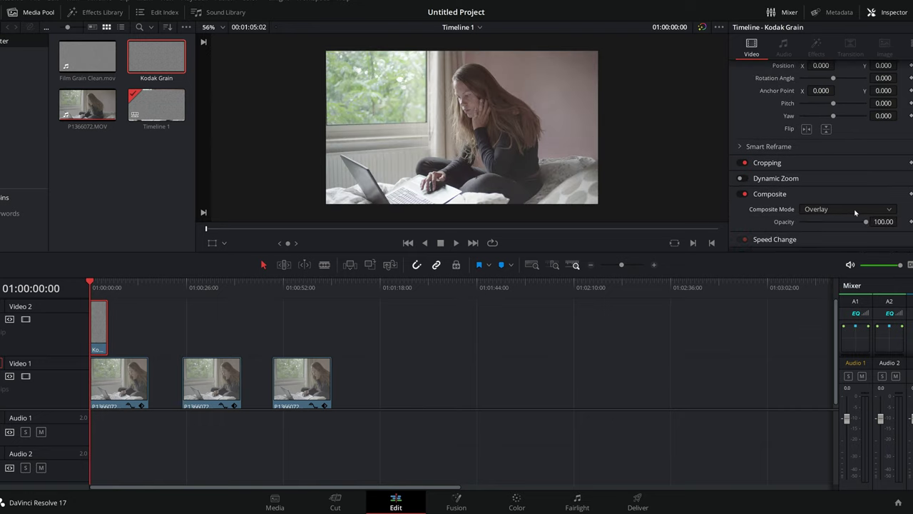
left_click_drag(99, 326, 136, 326)
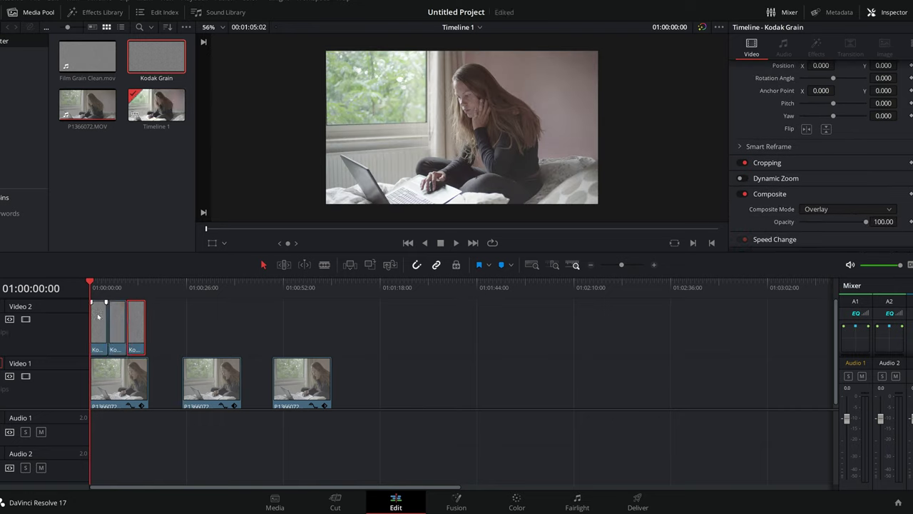
- Preview the grainy timeline full-screen, then return to the timeline start
key("ctrl+f")
key("space")
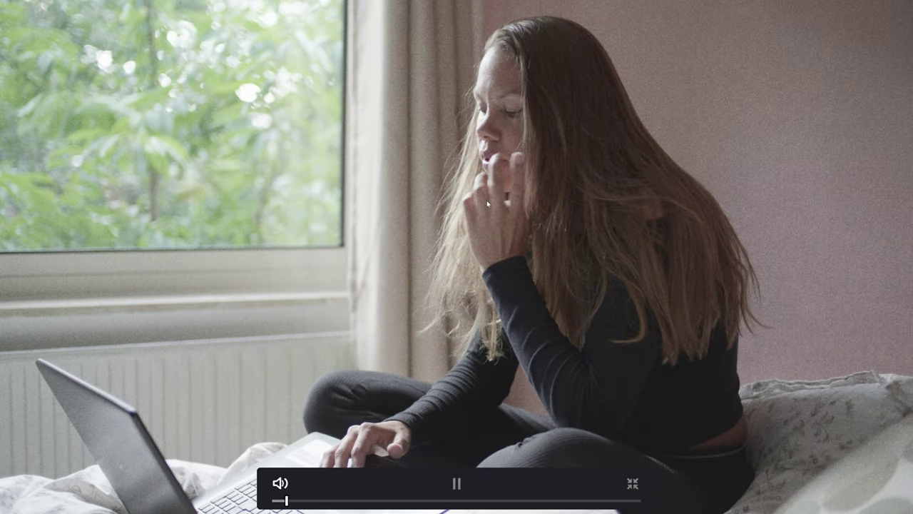
key("space")
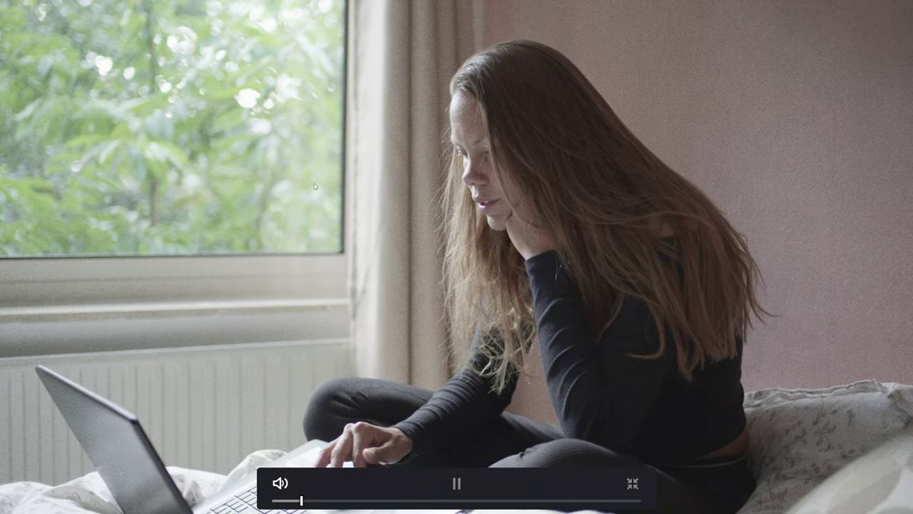
key("space")
key("Escape")
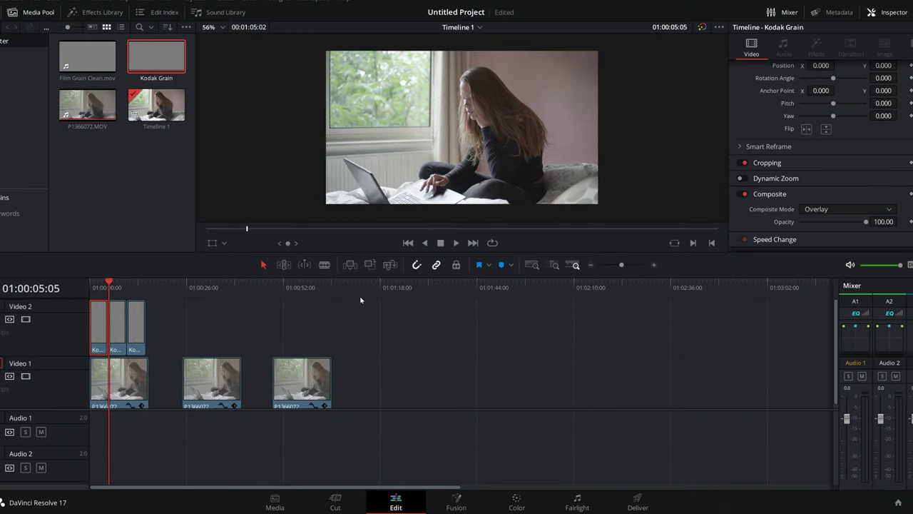
left_click(92, 287)
- Compare Normal and Overlay blending, leaving the Kodak Grain layer on Overlay at 40 opacity
left_click(827, 209)
scroll(827, 209, "up", 5)
left_click(828, 209)
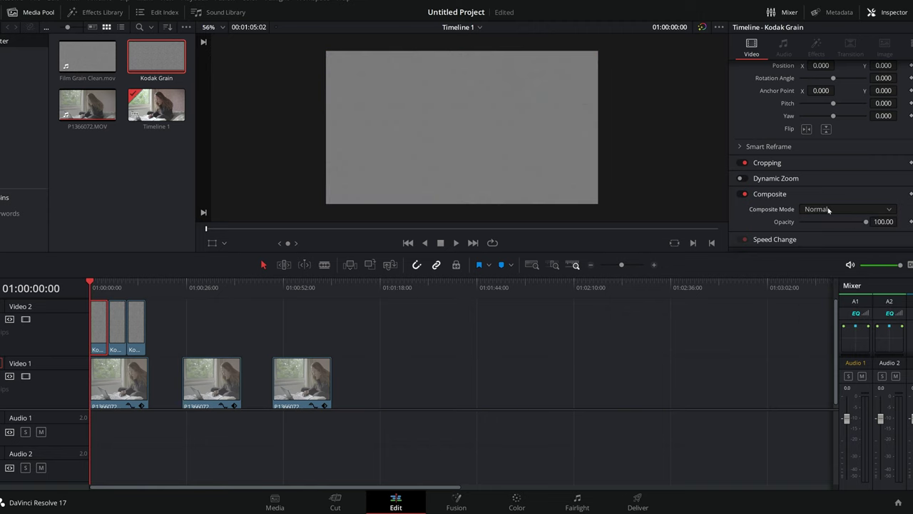
left_click(528, 494)
left_click(846, 209)
left_click(820, 285)
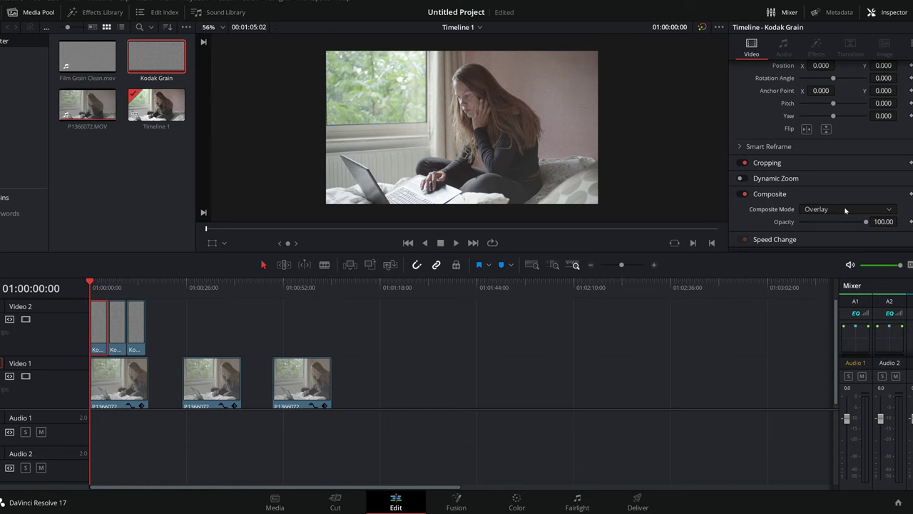
left_click(890, 223)
type("40")
key("Return")
- Play the timeline full-screen from the third grain clip, then add an Adjustment Clip to Video 2
left_click(135, 322)
key("ctrl+f")
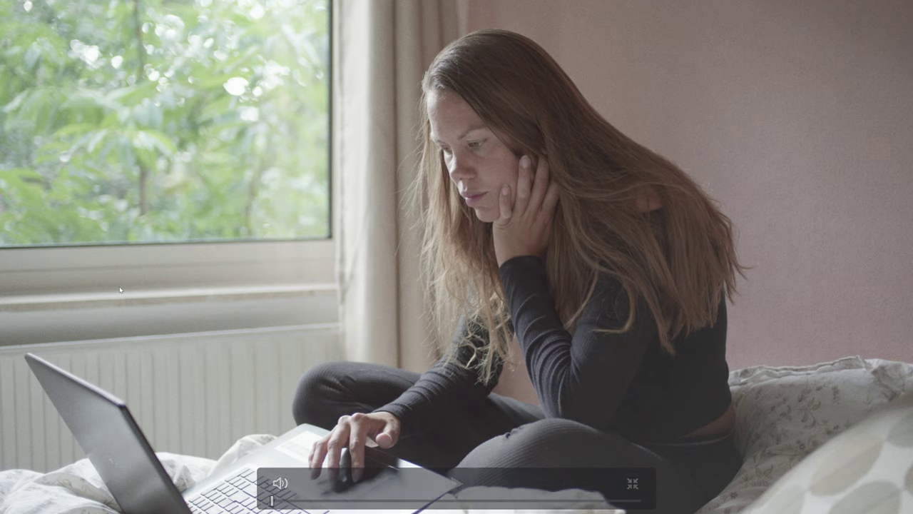
key("space")
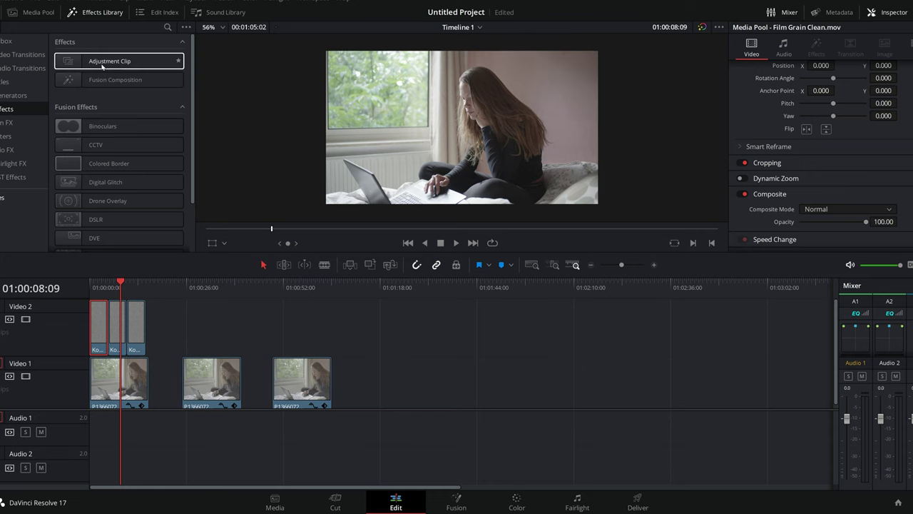
left_click_drag(107, 61, 392, 335)
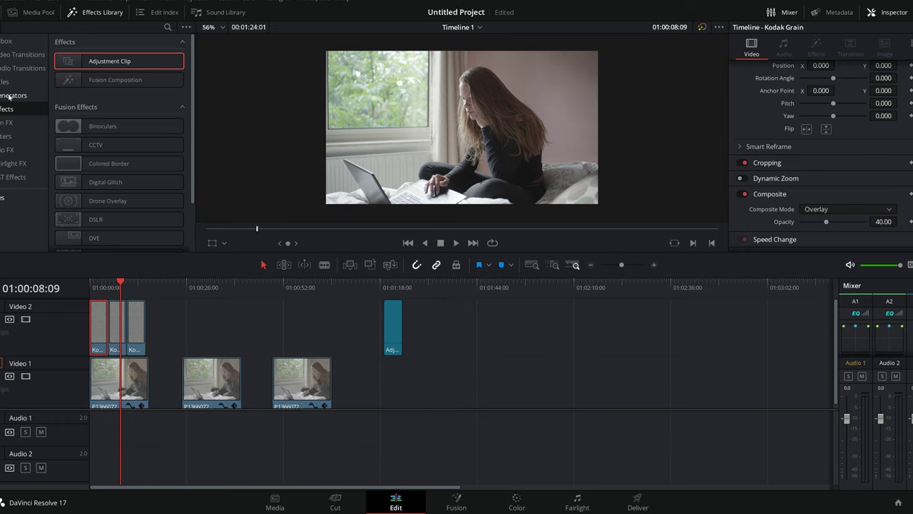
- Add a Solid Color generator on Video 1 and move Kodak Grain after the adjustment clip
left_click(10, 96)
scroll(107, 143, "down", 3)
left_click_drag(104, 134, 397, 388)
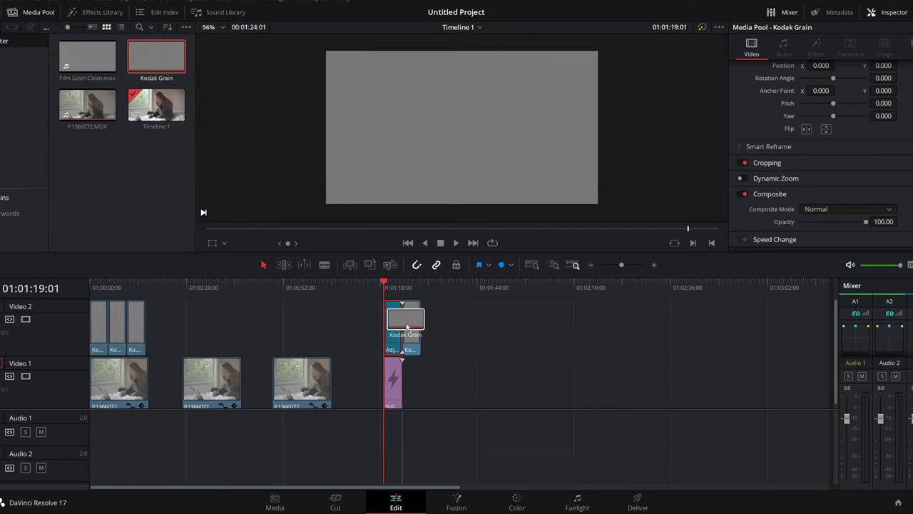
left_click_drag(412, 321, 411, 325)
left_click_drag(397, 291, 384, 289)
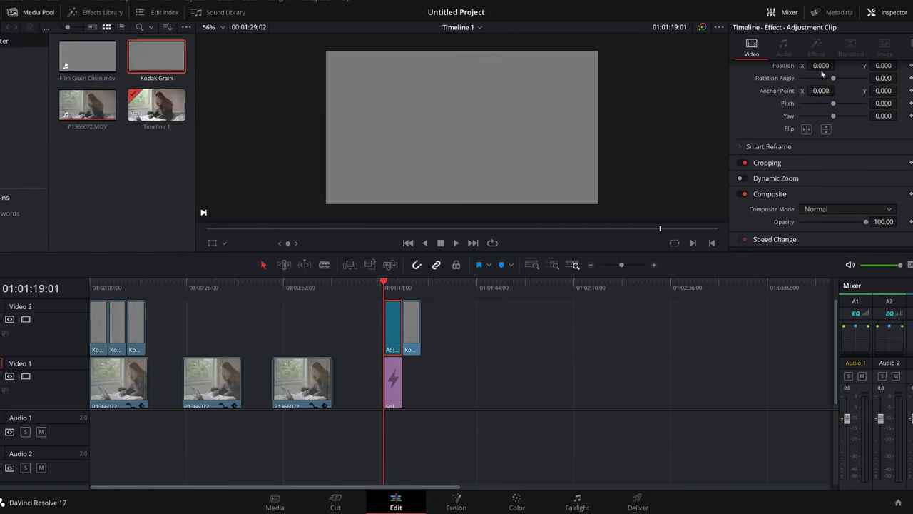
- Set the Solid Color to grey #828282 and select the adjustment clip
left_click(387, 369)
left_click(808, 104)
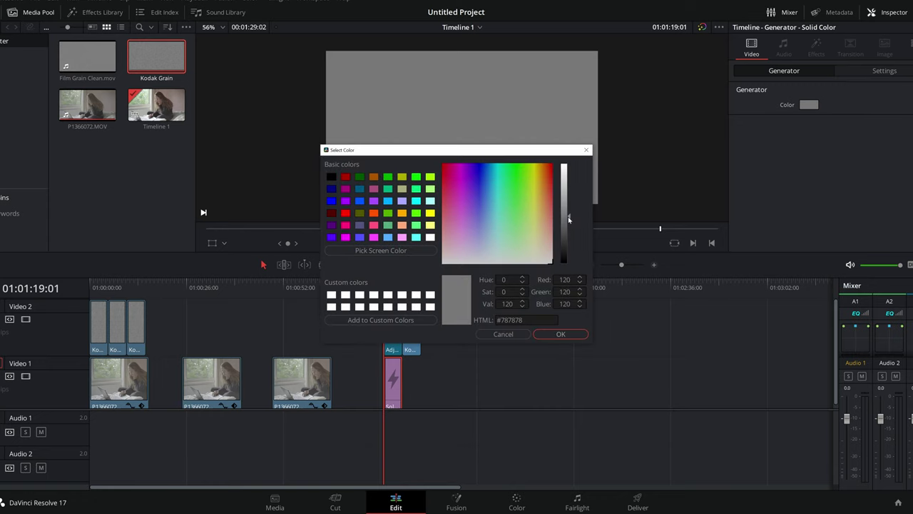
left_click(562, 334)
left_click(392, 323)
- On the Color page, add serial node 02 and apply Film Grain to it
key("shift+6")
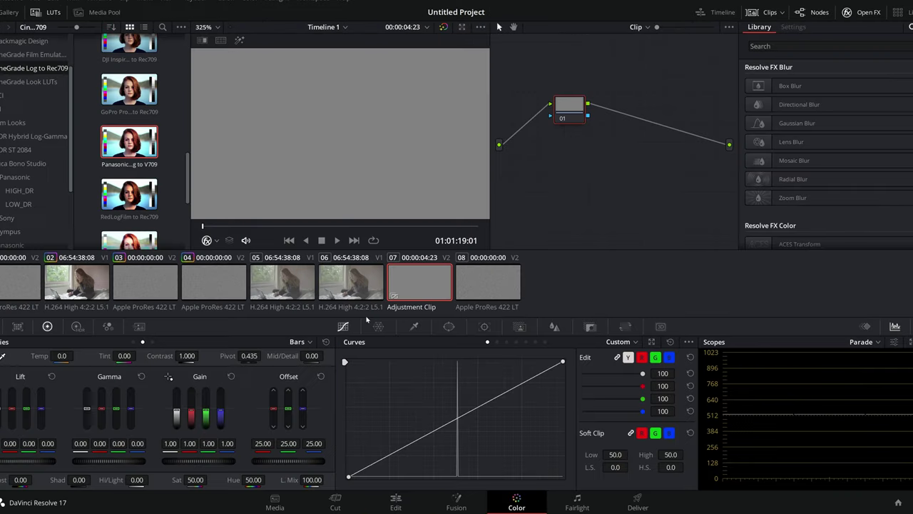
key("alt+s")
left_click(763, 46)
type("gra")
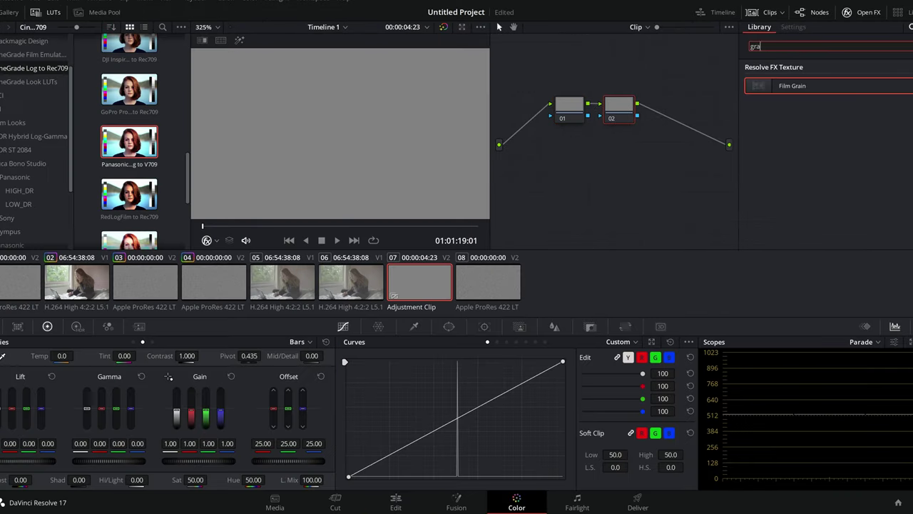
left_click_drag(796, 97, 619, 107)
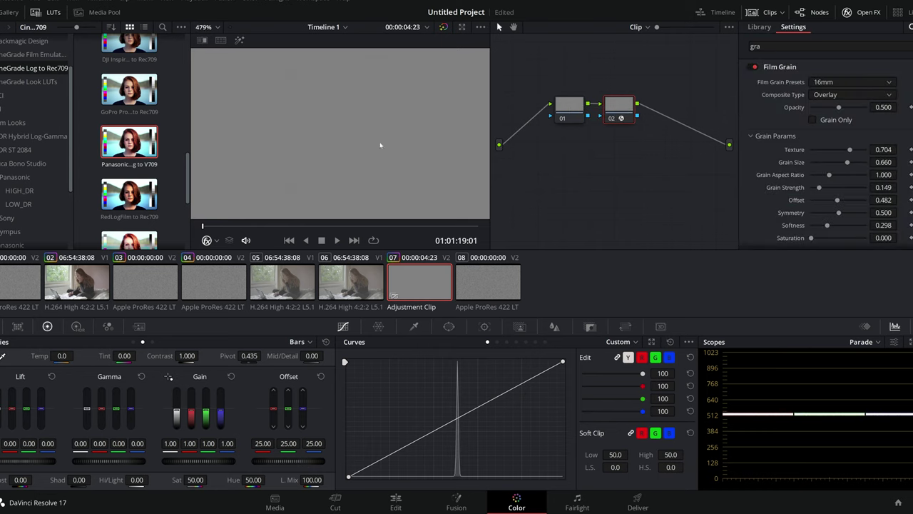
- Use the 35mm grain preset with opacity 1.0 and grain strength lowered to 0.285
left_click(836, 81)
left_click(836, 175)
left_click_drag(843, 107, 911, 107)
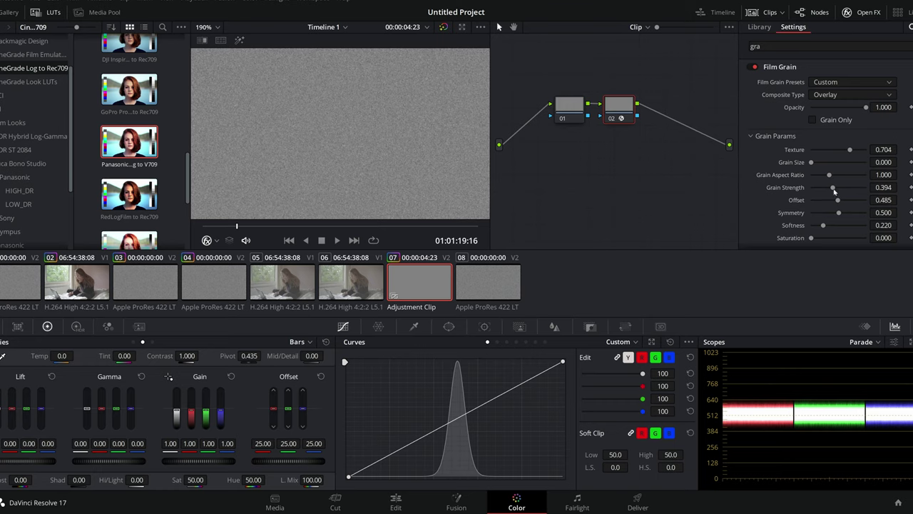
left_click_drag(834, 188, 827, 189)
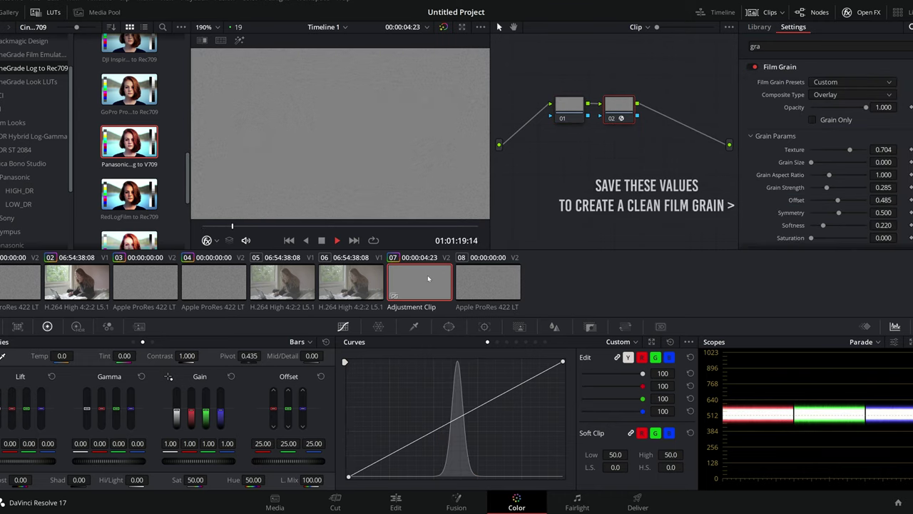
key("space")
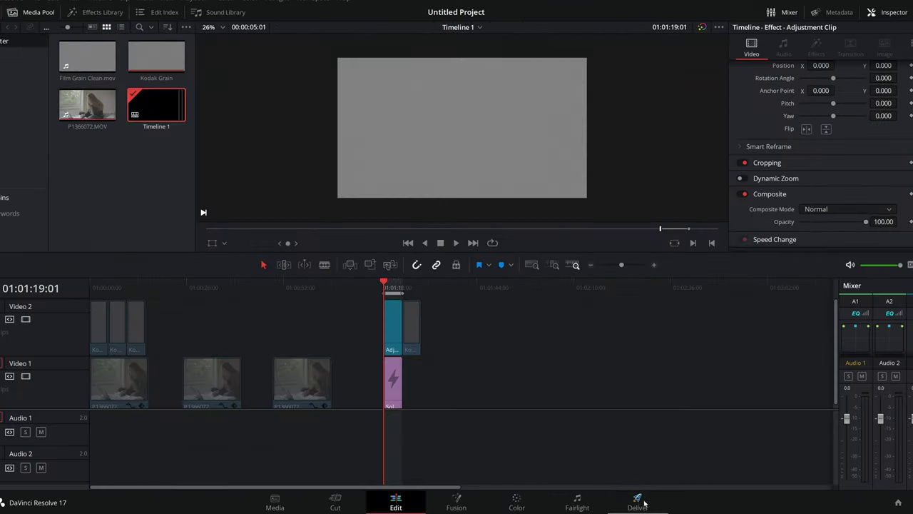
- Switch to the Deliver page to export the grain test
left_click(639, 499)
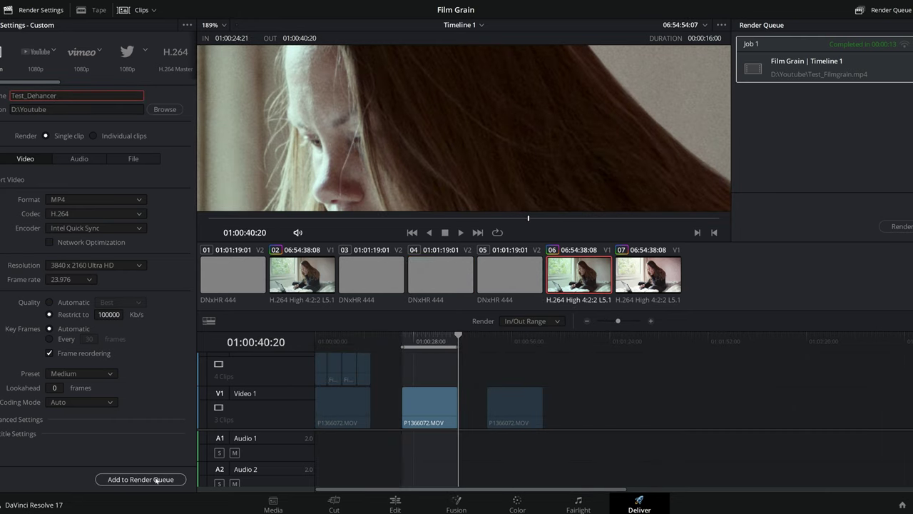
- Queue Test_Dehancer.mp4 as Job 2 and render it
left_click(156, 480)
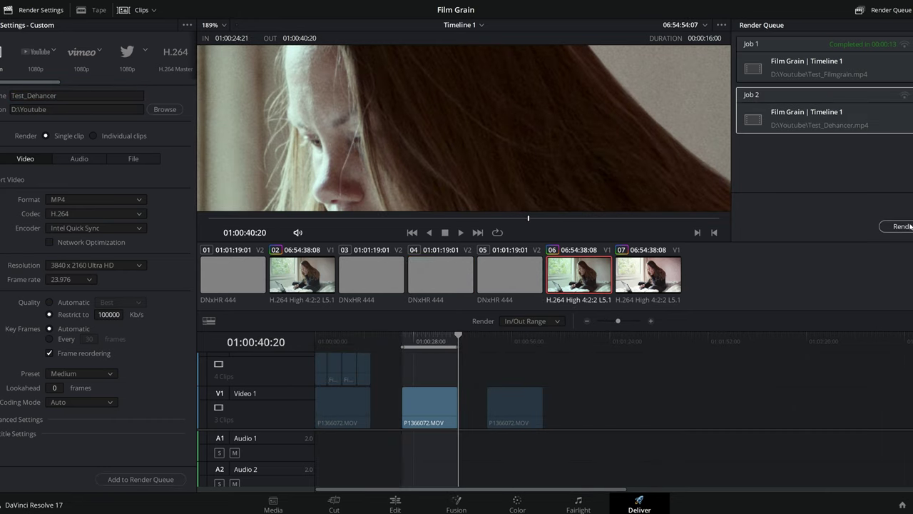
left_click(885, 226)
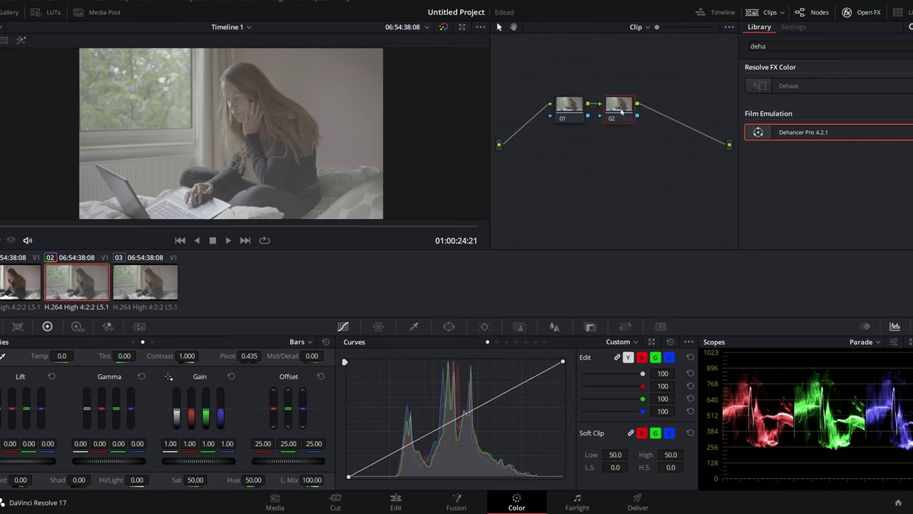
- Put Dehancer Pro 4.2.1 on node 02 with camera input Panasonic GH5S in V-LogL
left_click_drag(804, 128, 619, 108)
scroll(860, 116, "up", 3)
left_click(856, 97)
left_click(846, 147)
left_click(840, 111)
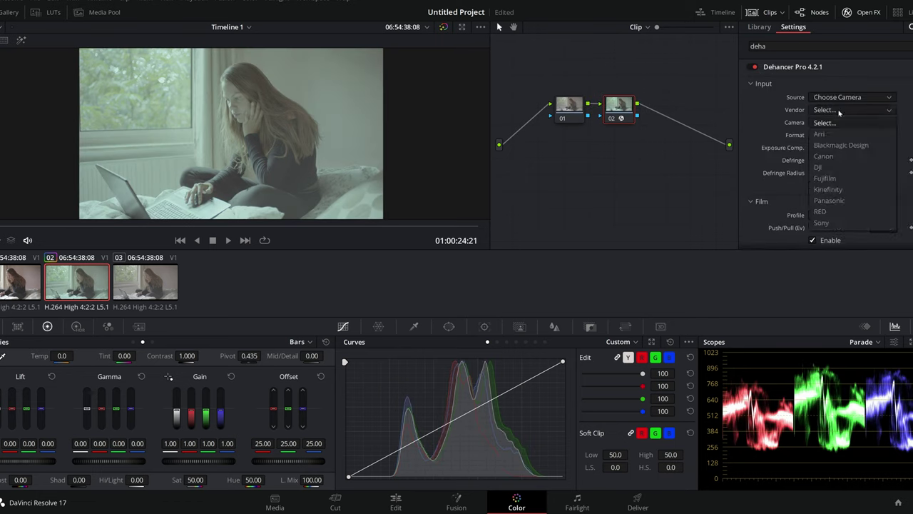
left_click(830, 202)
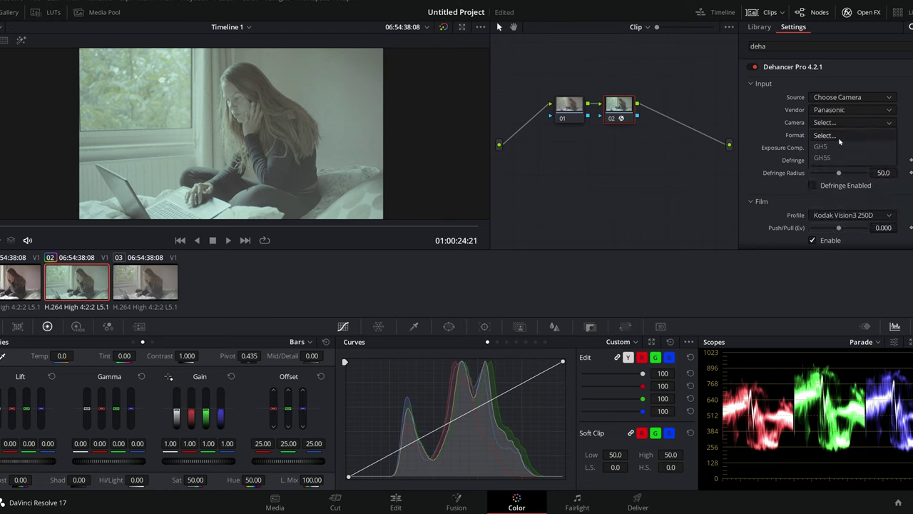
left_click(837, 139)
left_click(835, 161)
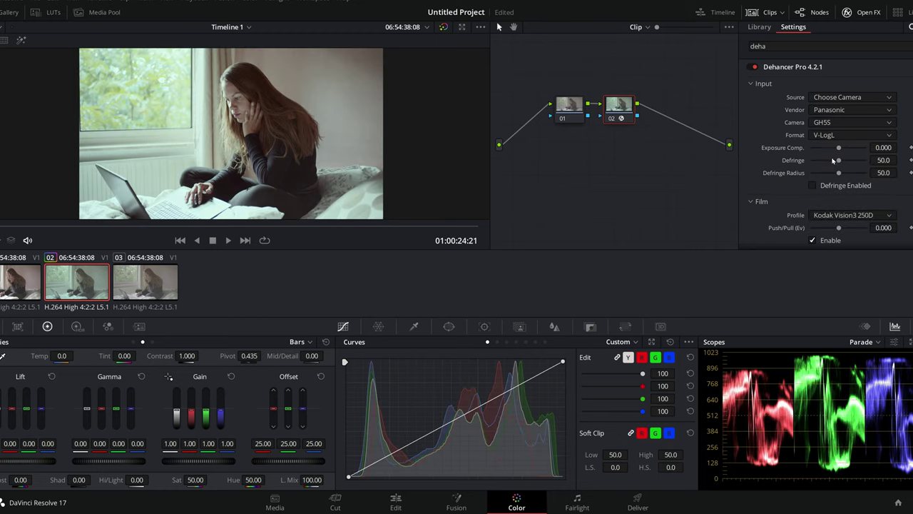
left_click_drag(272, 106, 388, 104)
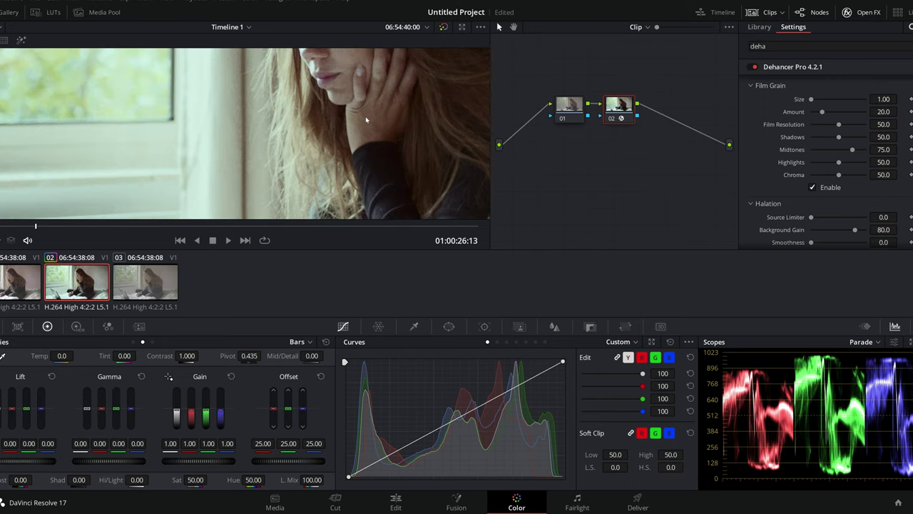
- Set Dehancer's Film Grain chroma to 0 and film resolution to 100
scroll(386, 98, "up", 4)
scroll(385, 99, "down", 3)
scroll(334, 141, "up", 5)
scroll(289, 151, "up", 1)
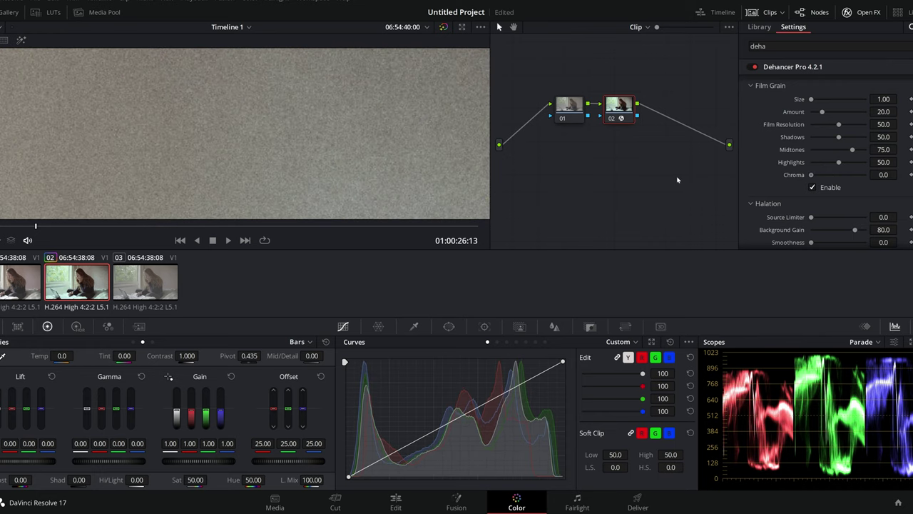
left_click_drag(820, 175, 606, 161)
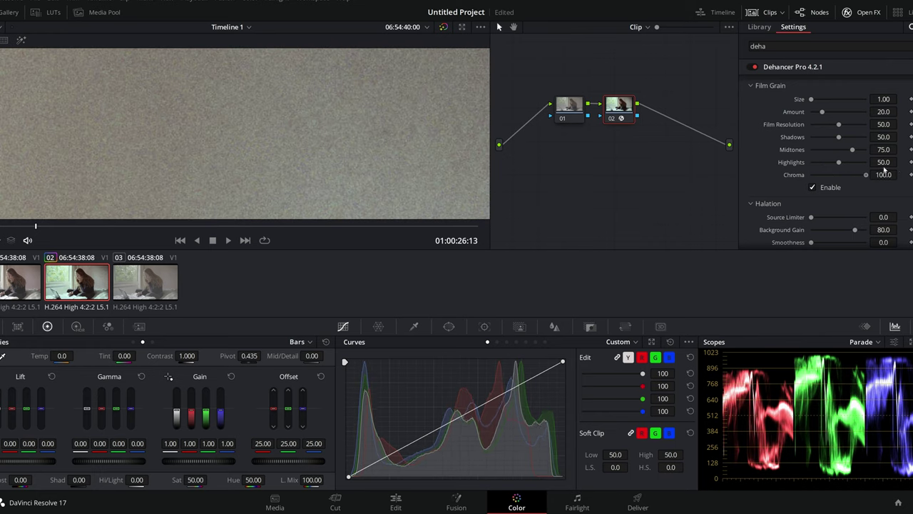
left_click_drag(838, 124, 878, 125)
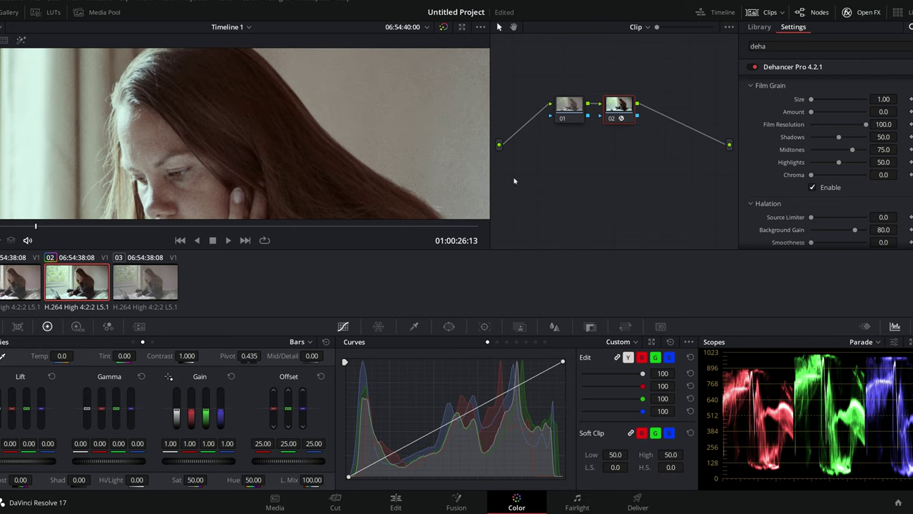
- Toggle Dehancer's film grain off and on to compare the clip
left_click(813, 188)
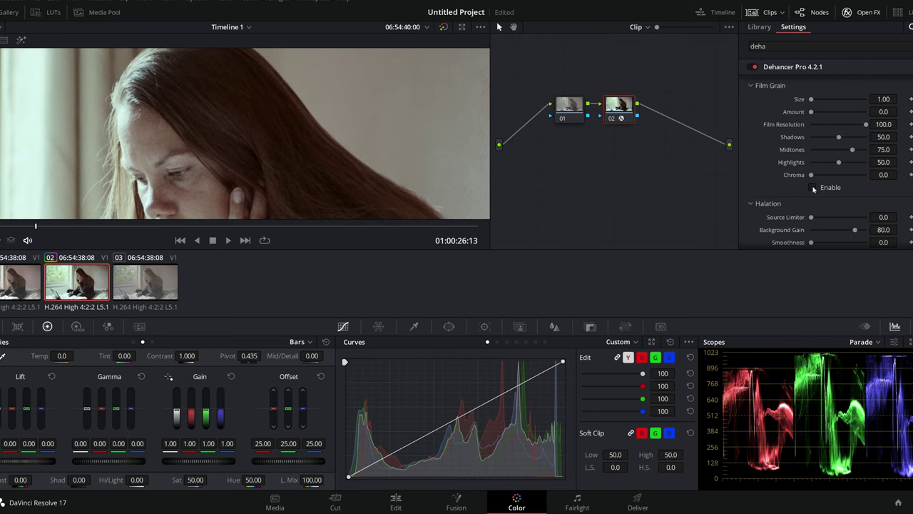
left_click(813, 188)
left_click(813, 188)
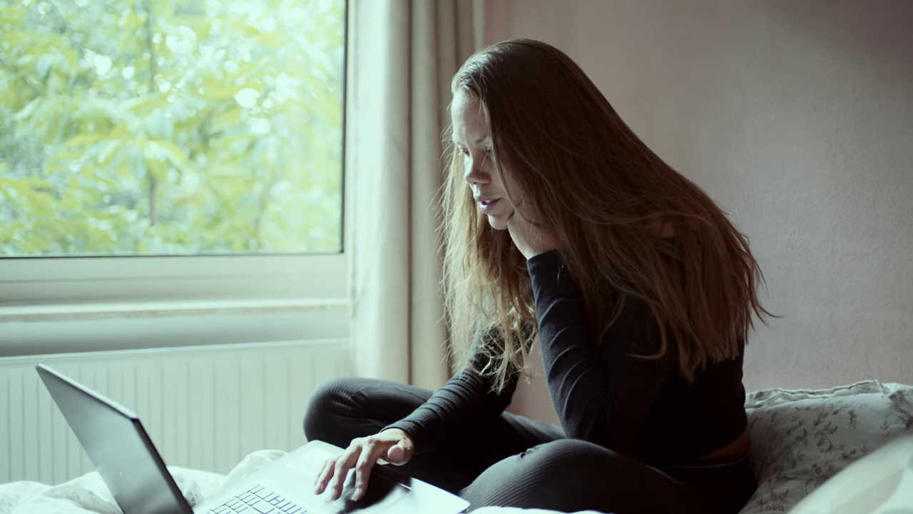
- Stop the full-screen test playback and uncheck Enable for Dehancer's Film Grain
left_click(34, 217)
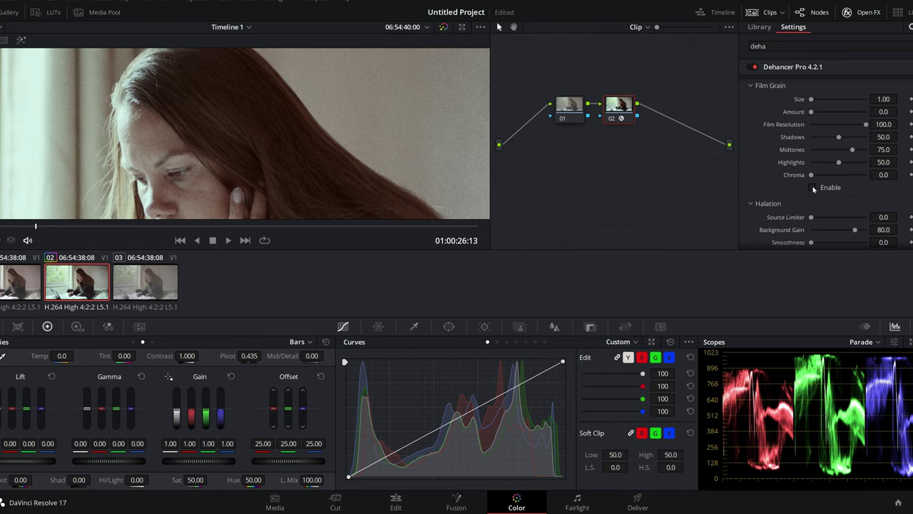
left_click(813, 187)
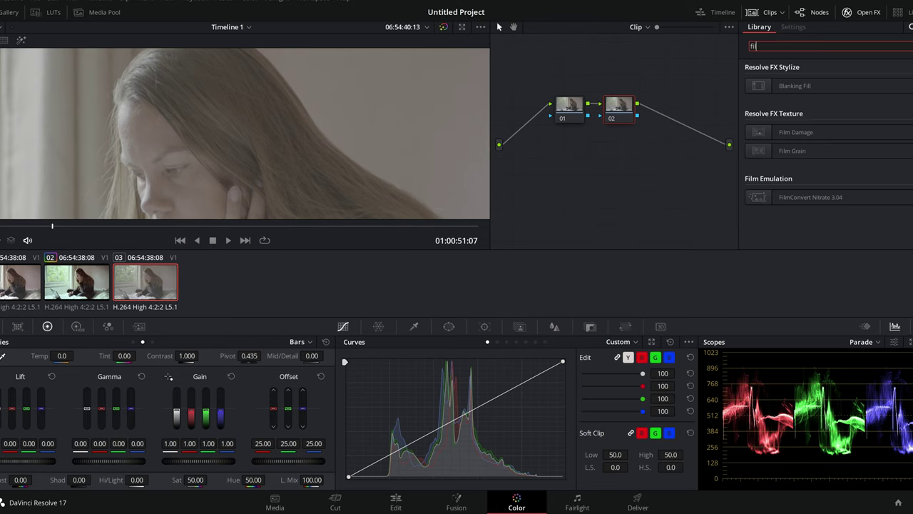
scroll(827, 125, "down", 2)
- Apply FilmConvert Nitrate to node 02 with a Panasonic S1 camera profile, then enlarge the viewer
left_click_drag(811, 151, 620, 111)
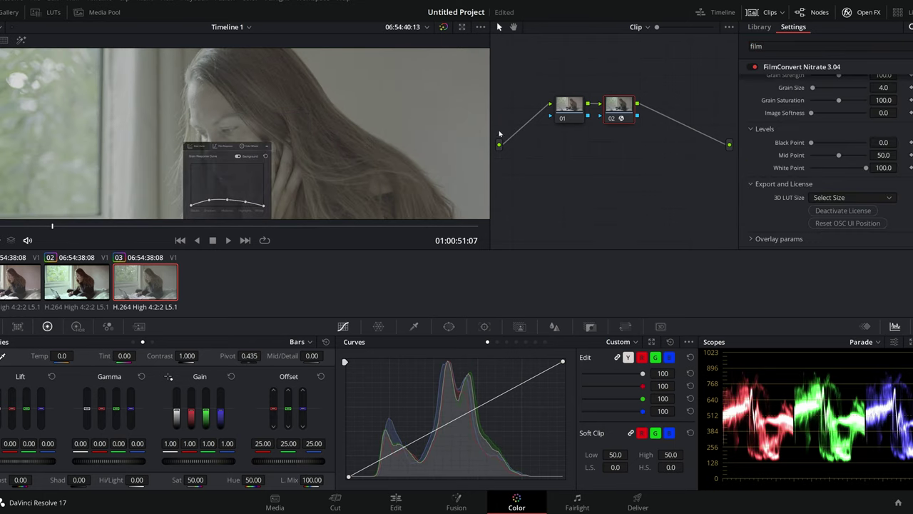
left_click(838, 101)
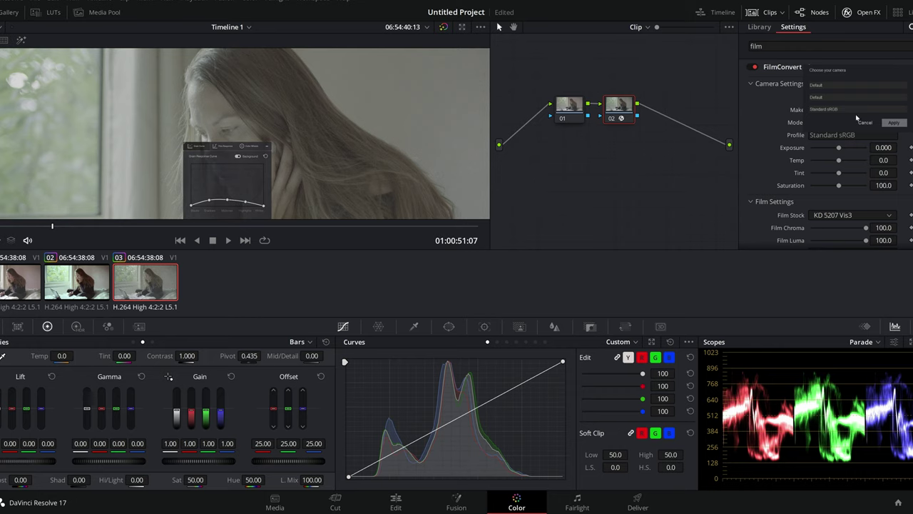
left_click(838, 101)
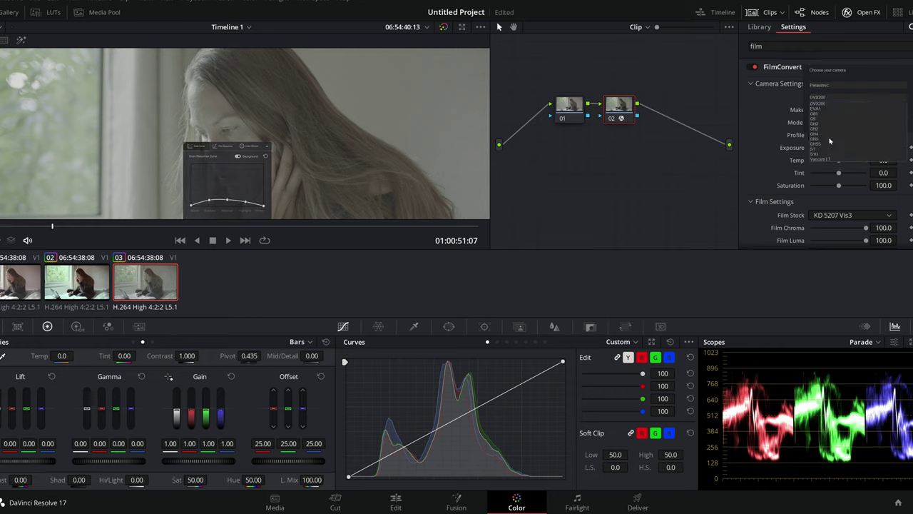
left_click(822, 149)
left_click(824, 110)
left_click(822, 166)
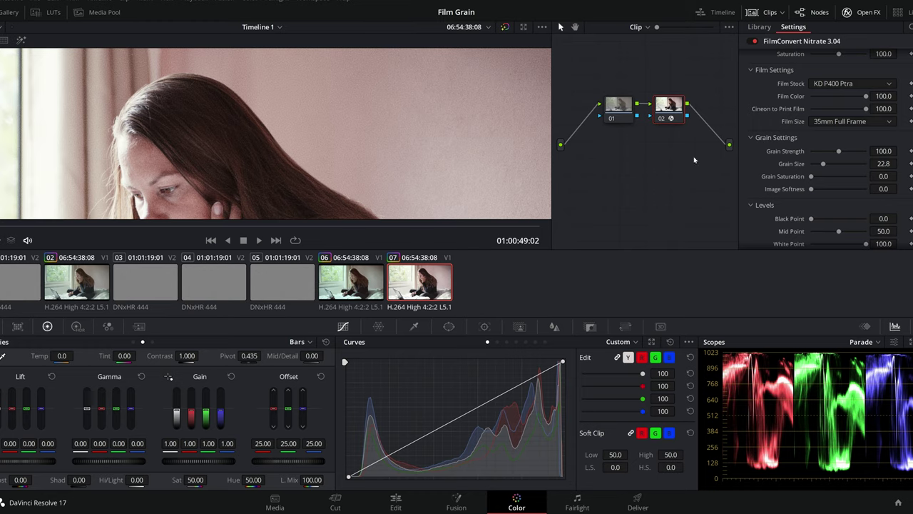
left_click(524, 28)
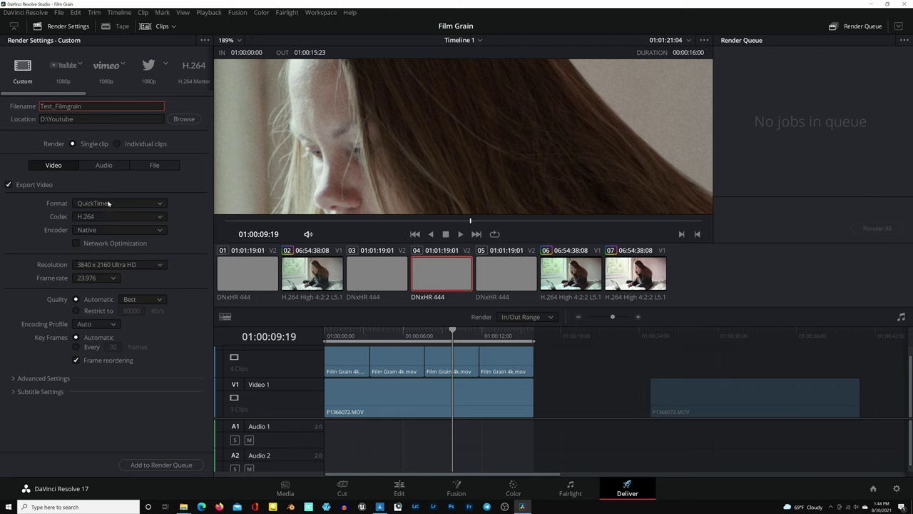
- Export Test_Filmgrain as MP4, H.264, Intel Quick Sync, add it to the queue and render all
left_click(108, 203)
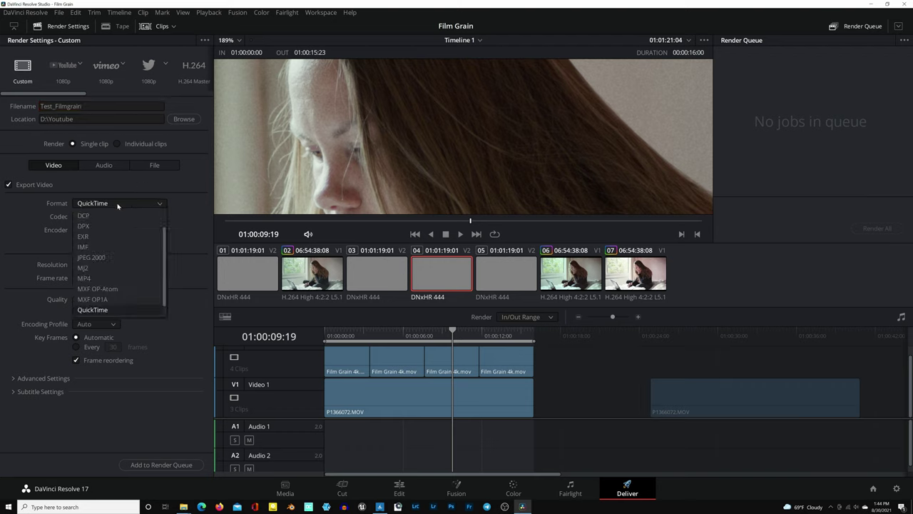
left_click(102, 278)
left_click(107, 217)
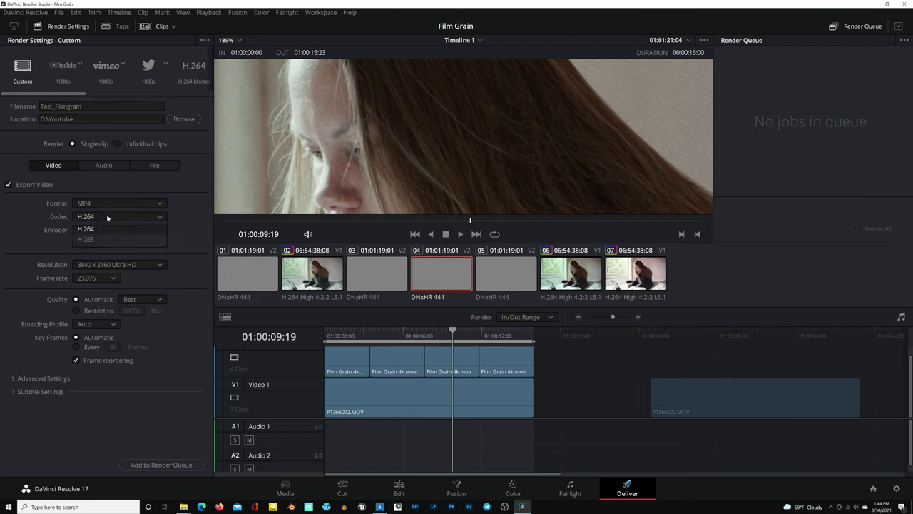
left_click(104, 231)
left_click(102, 231)
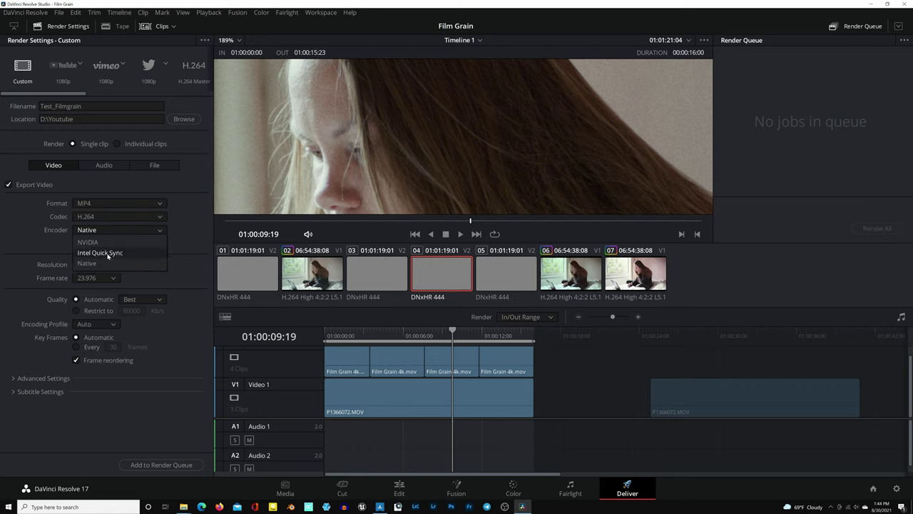
left_click(99, 252)
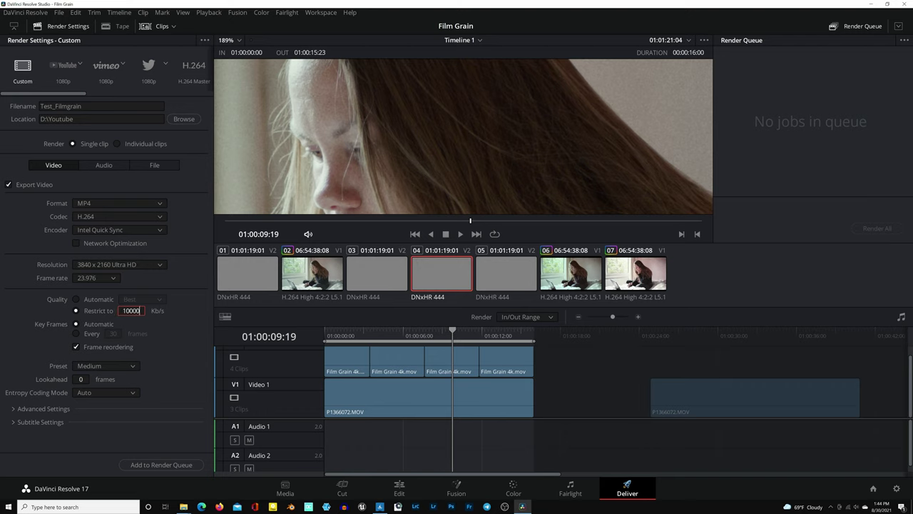
left_click(178, 464)
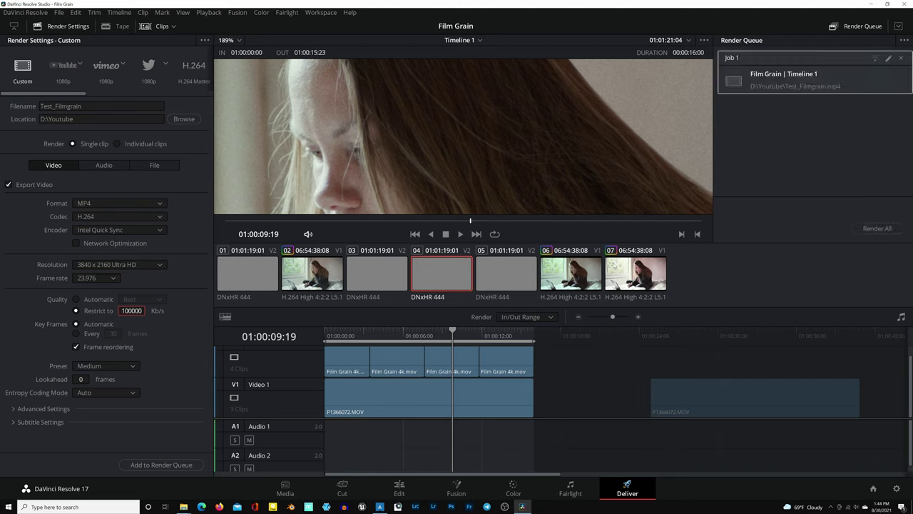
left_click(862, 228)
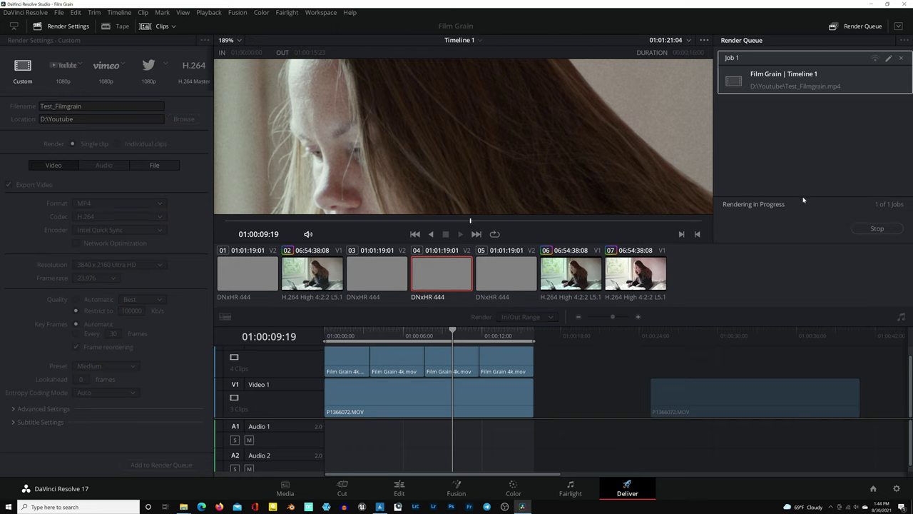